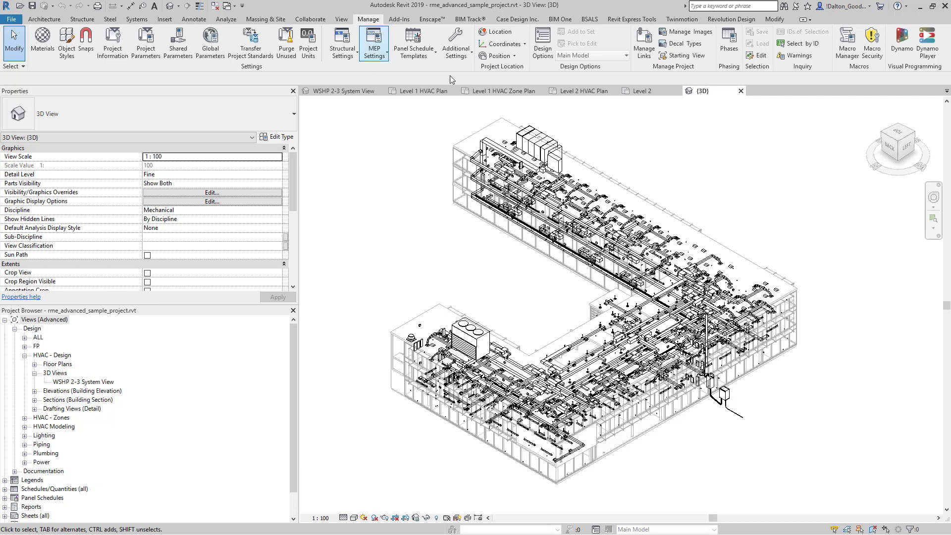
# Open the project's Warnings list, move it aside and expand the No Loss Defined group.
pyautogui.click(790, 58)
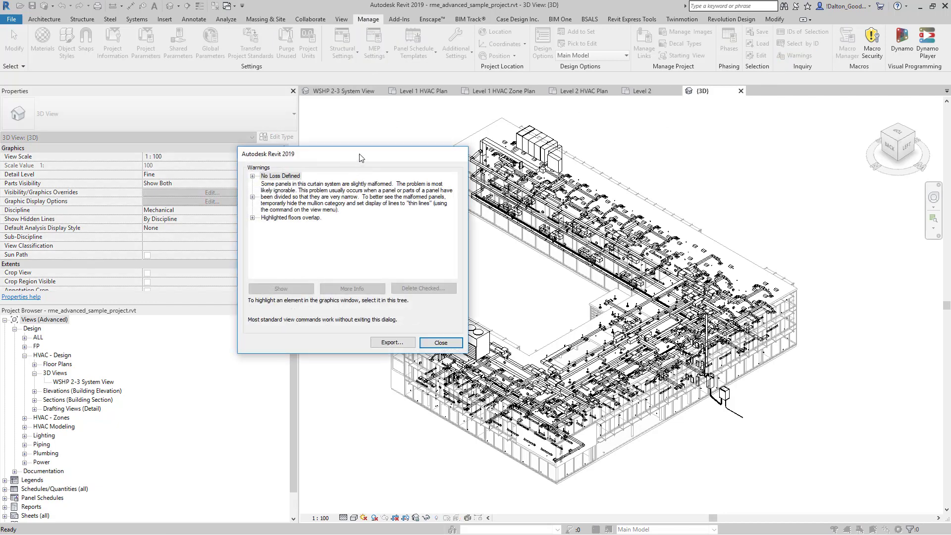
pyautogui.moveTo(364, 159); pyautogui.dragTo(456, 144)
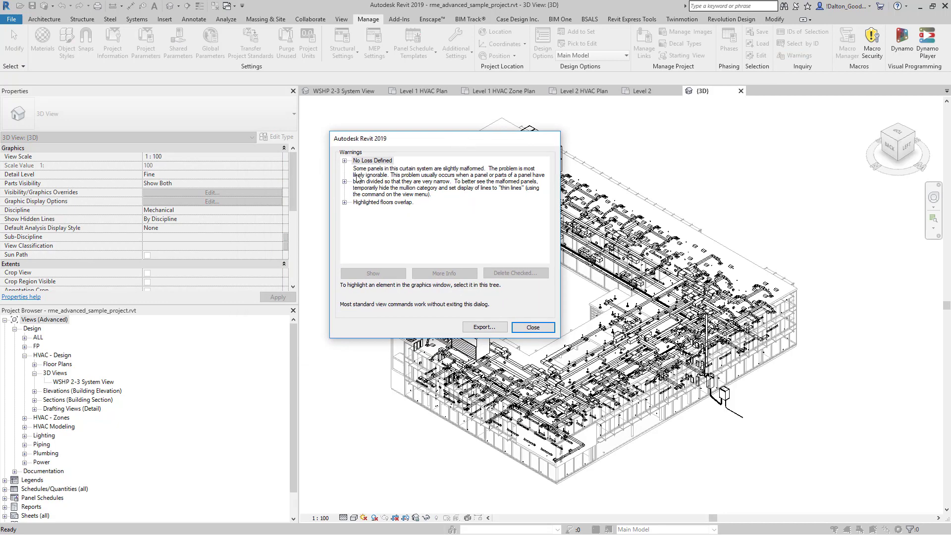
pyautogui.click(344, 161)
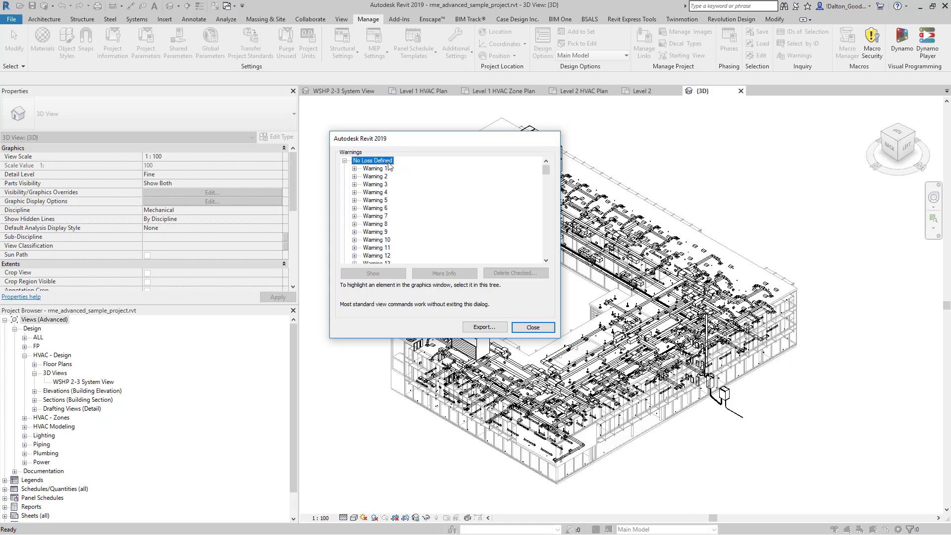
# Scroll to Warning 92, expand it and select its rectangular-to-round Duct Fittings entry.
pyautogui.scroll(-8, 357, 193)
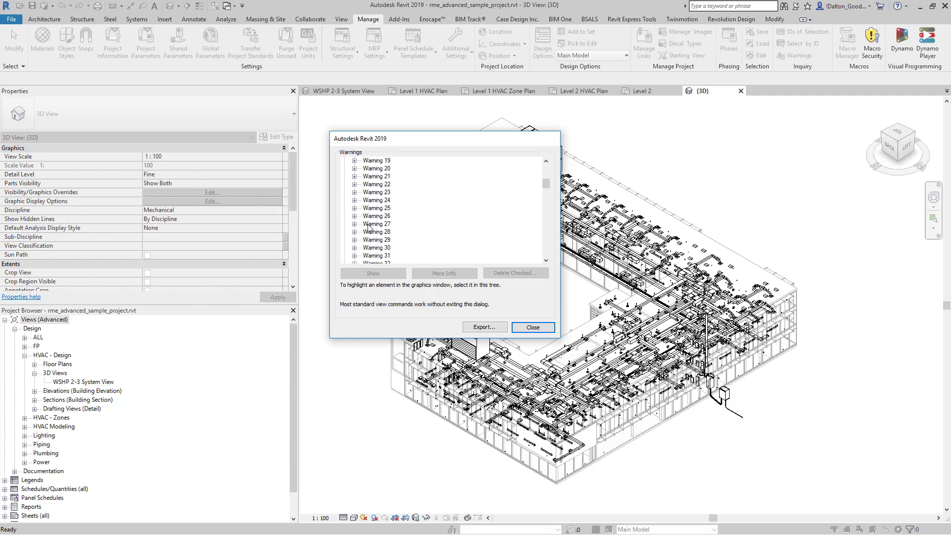
pyautogui.moveTo(546, 186); pyautogui.dragTo(538, 262)
pyautogui.scroll(5, 393, 233)
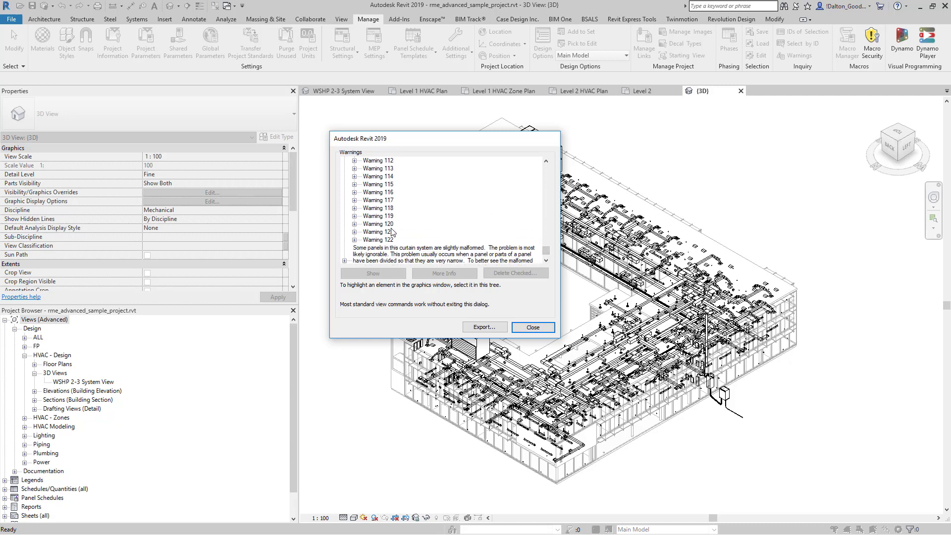
pyautogui.scroll(2, 392, 233)
pyautogui.click(354, 176)
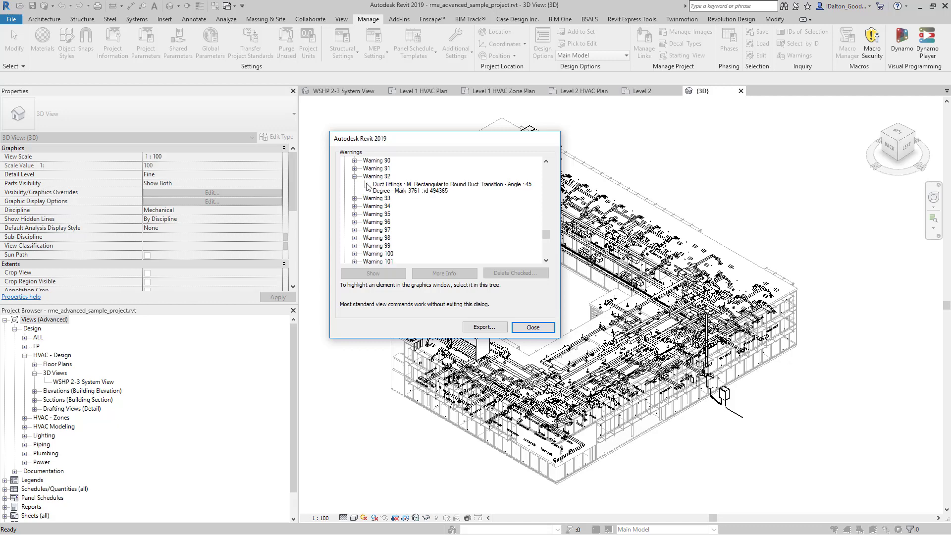
pyautogui.click(391, 191)
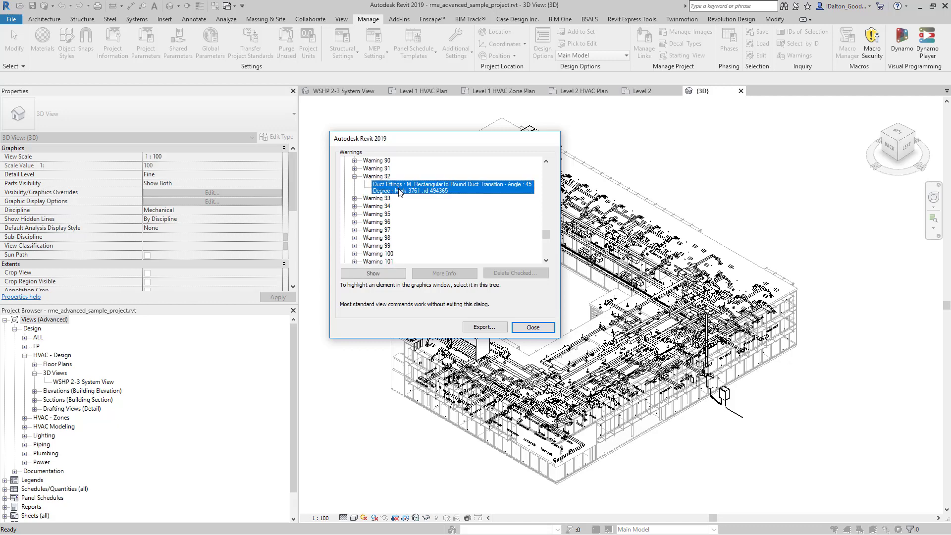
# Show Warning 92's duct fitting in 3D, zoom out to the lower wing, then reselect it.
pyautogui.click(377, 274)
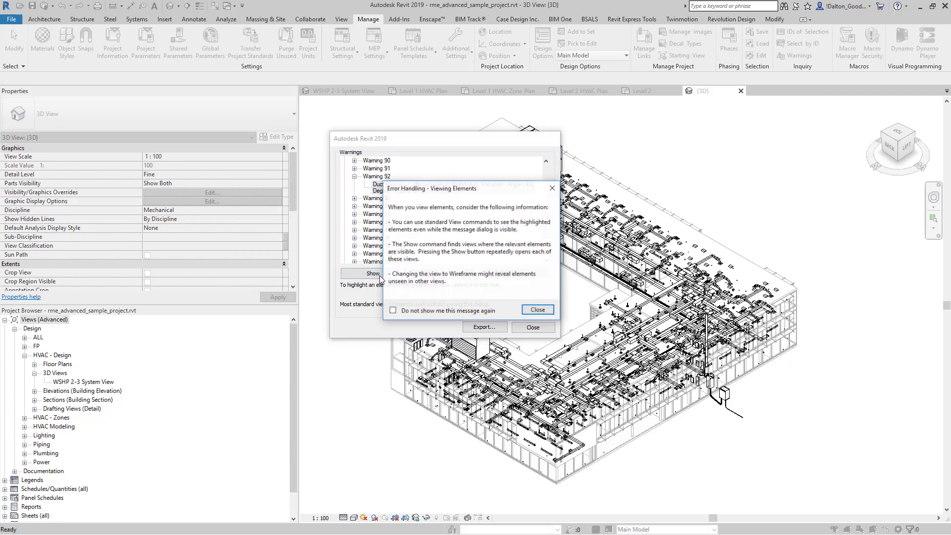
pyautogui.click(538, 310)
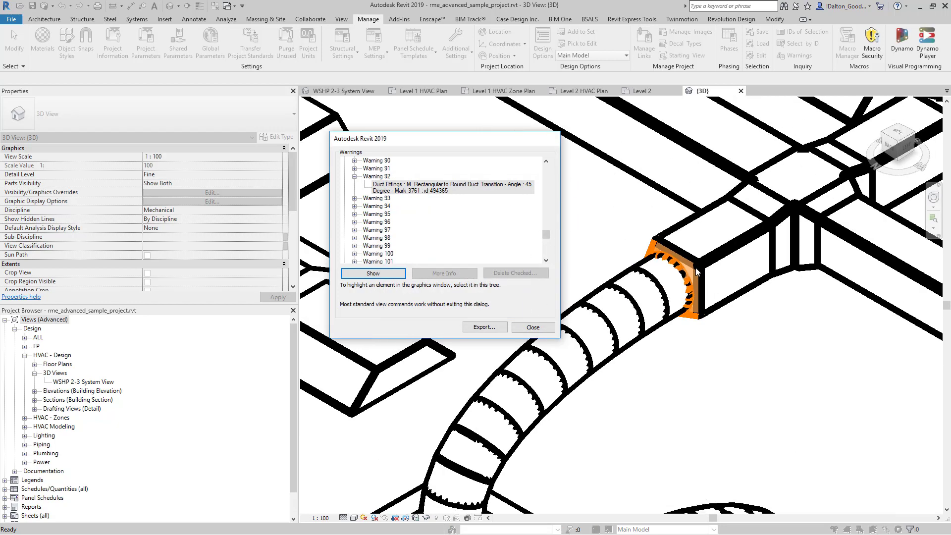
pyautogui.scroll(-4, 696, 271)
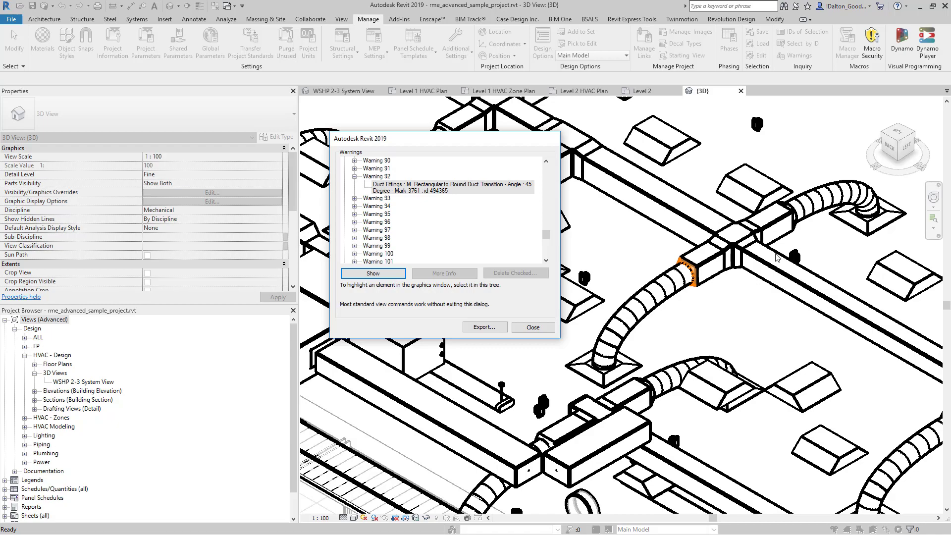
pyautogui.scroll(-3, 765, 270)
pyautogui.scroll(-6, 771, 259)
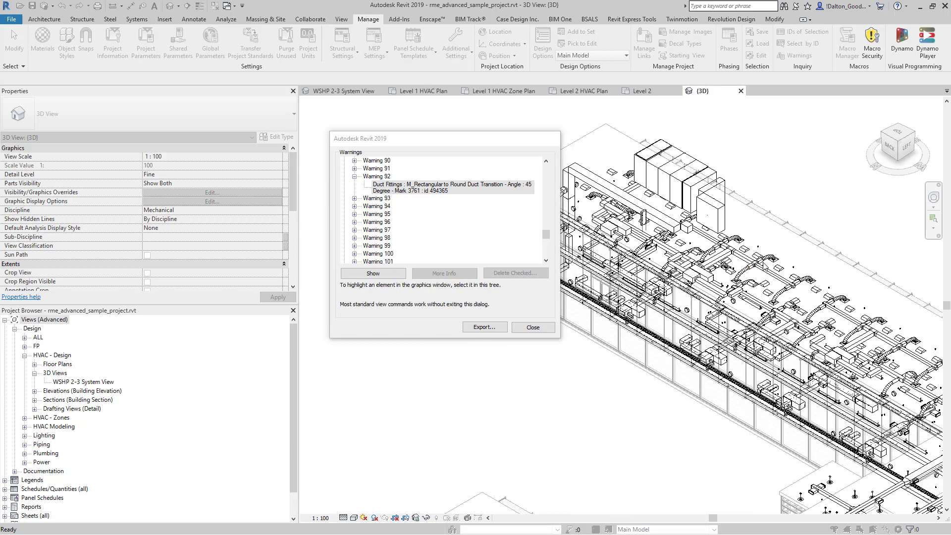
pyautogui.moveTo(730, 285); pyautogui.dragTo(663, 250, button='middle')
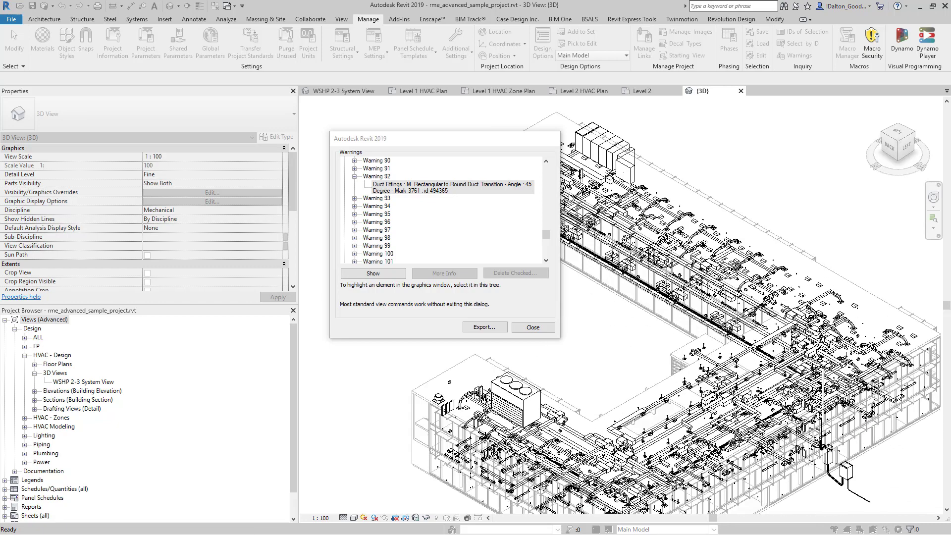
pyautogui.click(437, 193)
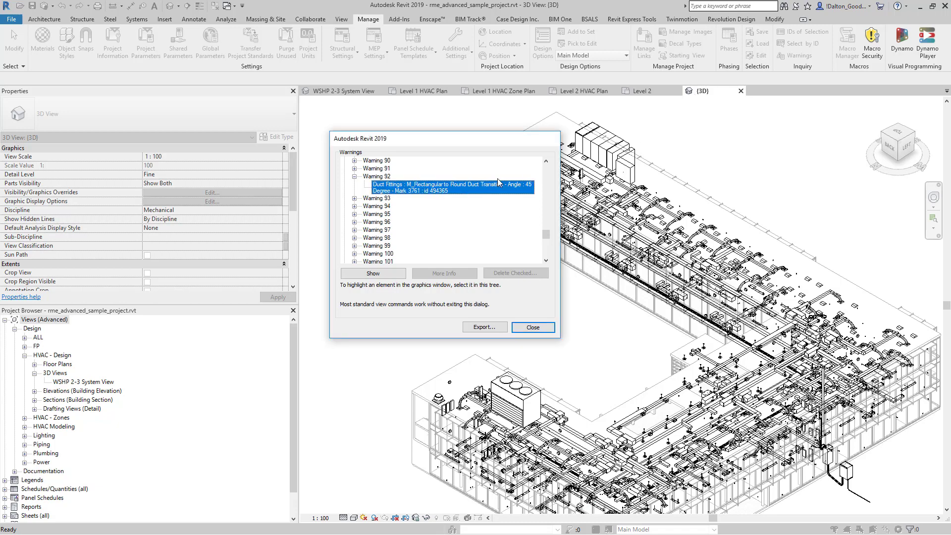
# Collapse Warning 92, scroll the list back to the top and collapse No Loss Defined.
pyautogui.click(354, 176)
pyautogui.scroll(9, 495, 208)
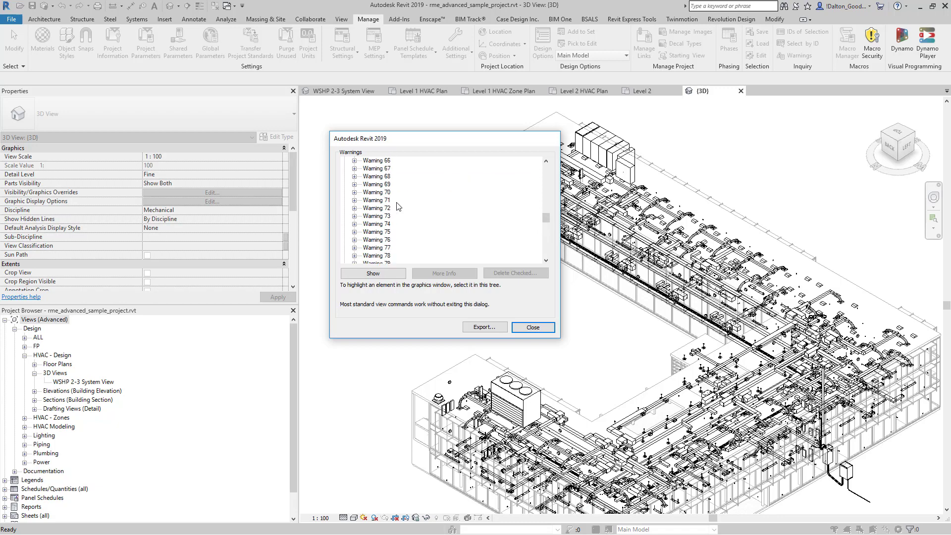
pyautogui.moveTo(546, 217); pyautogui.dragTo(545, 166)
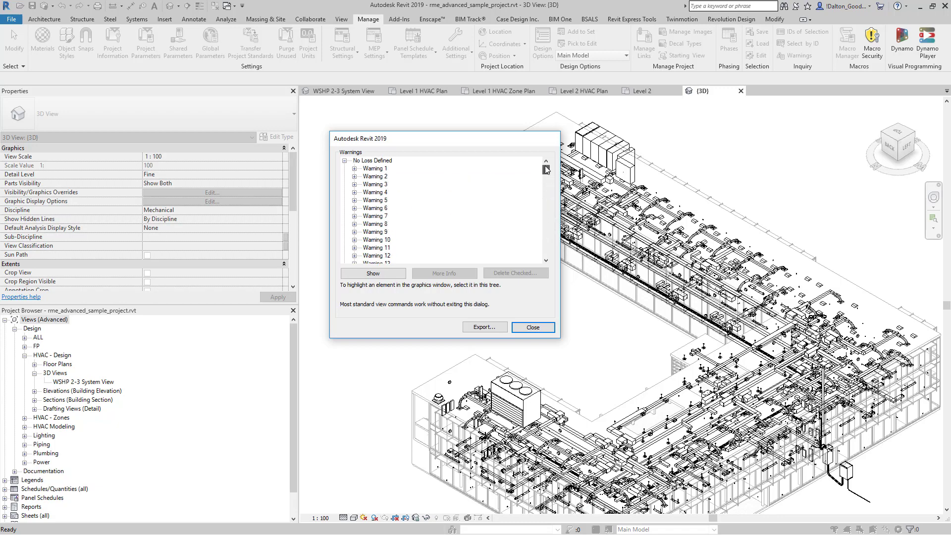
pyautogui.click(344, 160)
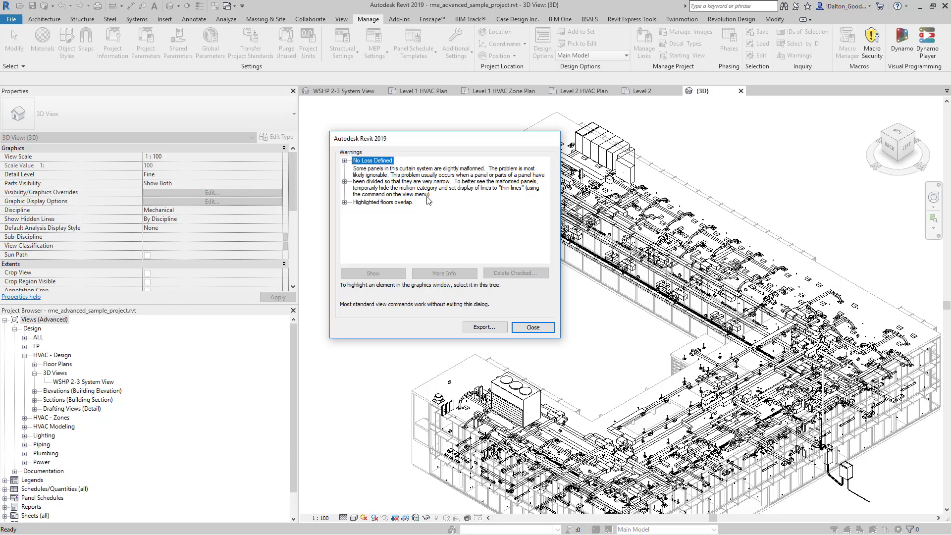
pyautogui.click(484, 327)
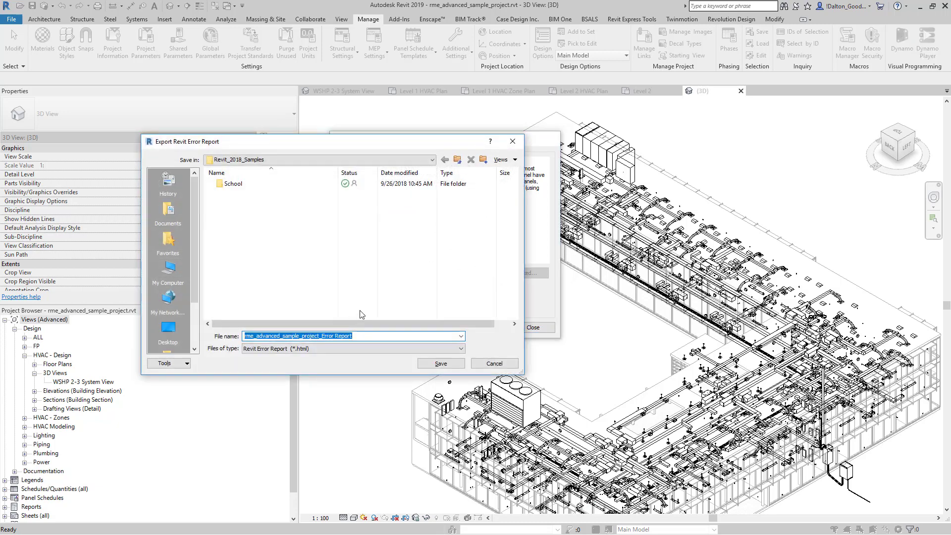
pyautogui.click(313, 350)
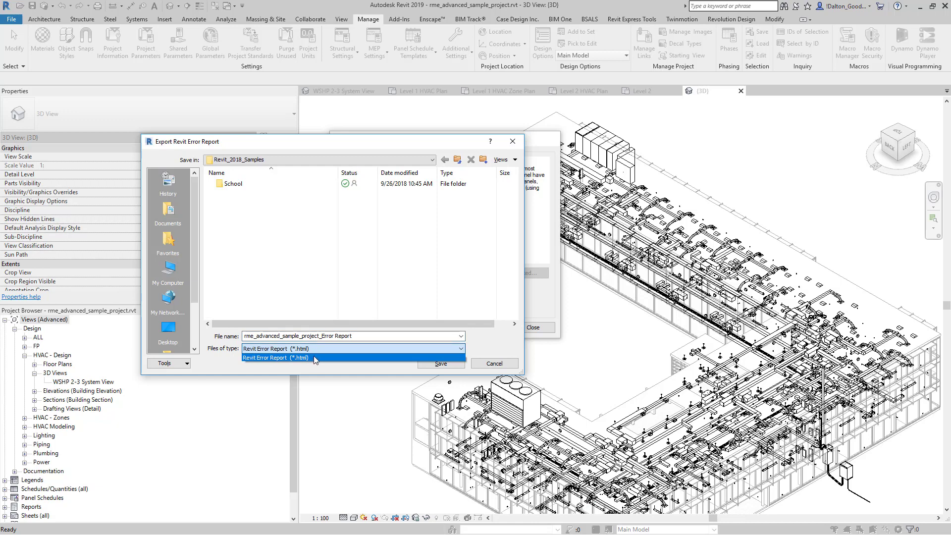
pyautogui.click(314, 356)
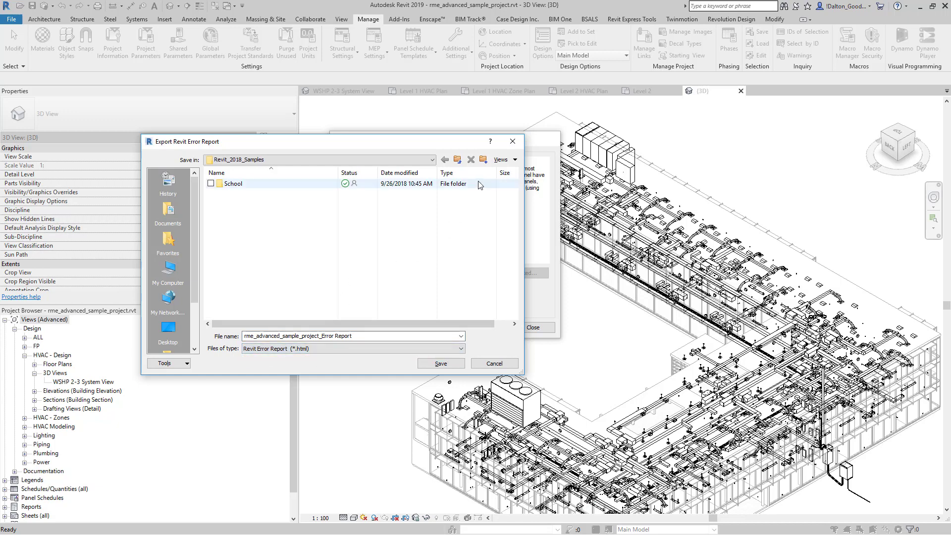
pyautogui.click(518, 143)
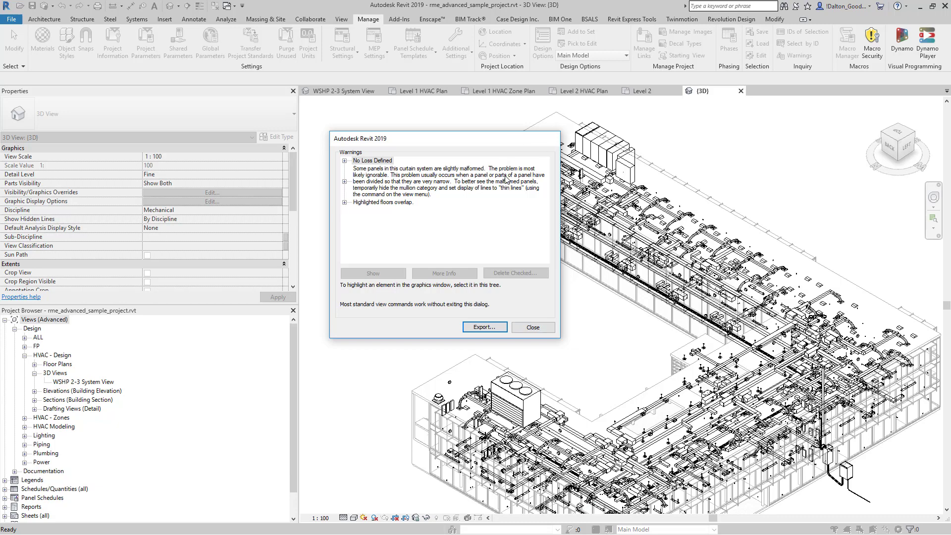
# Expand Warning 1 under No Loss Defined and highlight its duct fitting in the model.
pyautogui.click(345, 161)
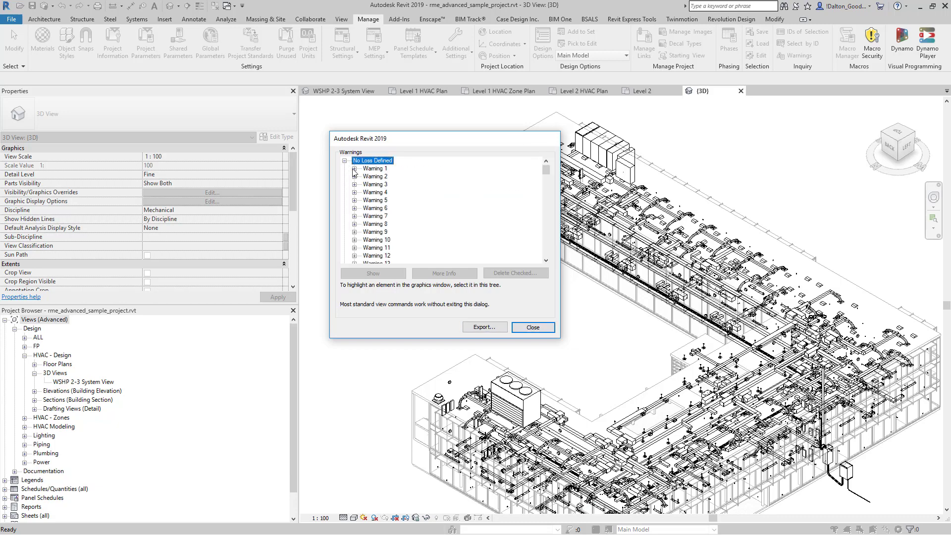
pyautogui.click(354, 168)
pyautogui.click(411, 182)
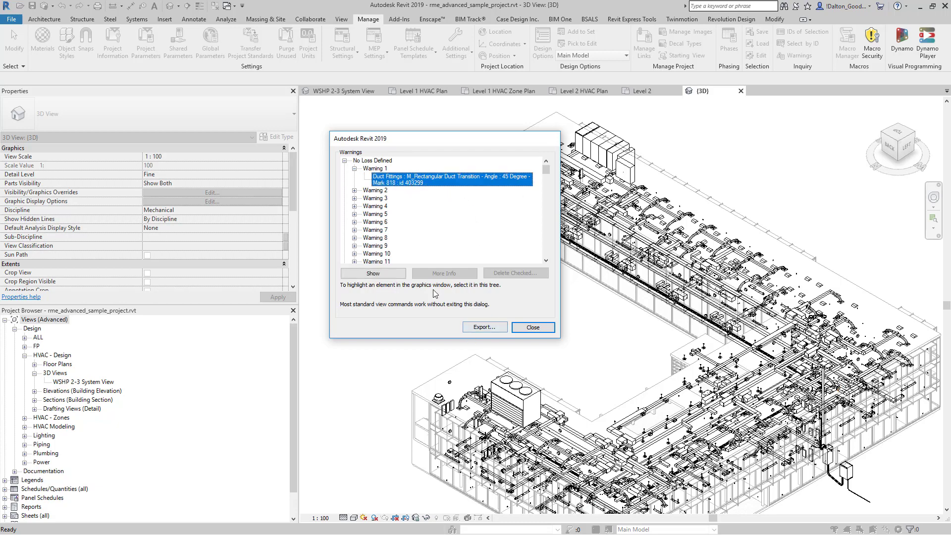
pyautogui.click(378, 273)
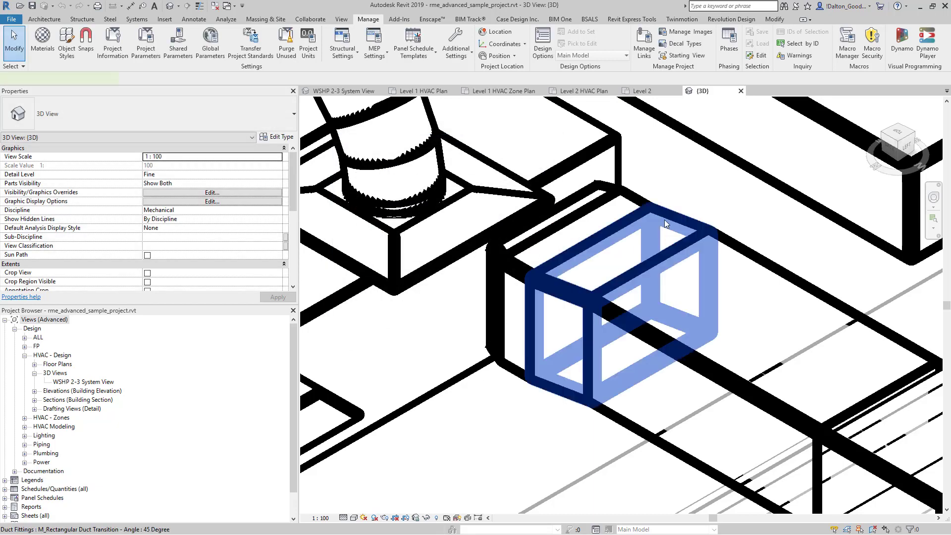
# Select the 45-degree duct transition, zoom in on it, then deselect and orbit the ductwork.
pyautogui.click(665, 224)
pyautogui.scroll(-4, 644, 231)
pyautogui.scroll(-3, 626, 235)
pyautogui.scroll(4, 625, 254)
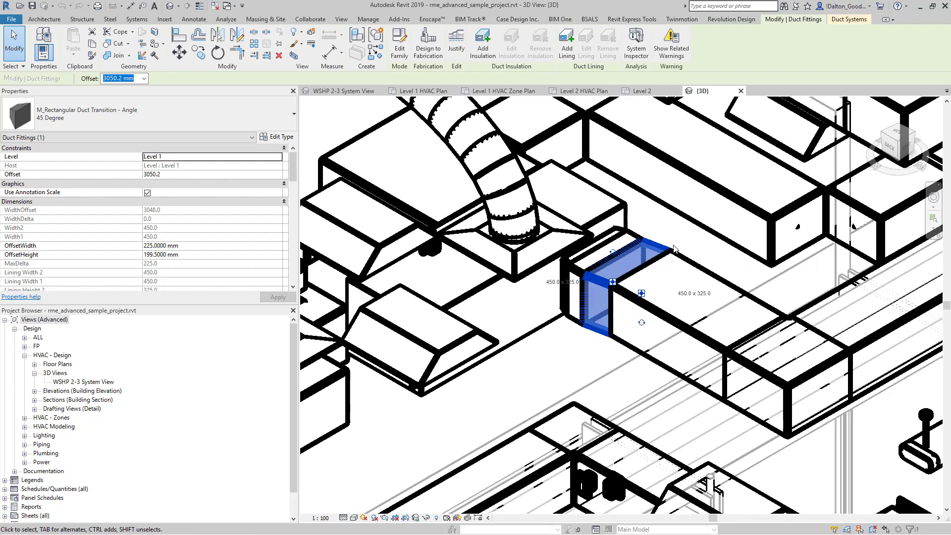
pyautogui.press('Escape')
pyautogui.keyDown('shift'); pyautogui.moveTo(793, 208); pyautogui.dragTo(900, 84, button='middle'); pyautogui.keyUp('shift')
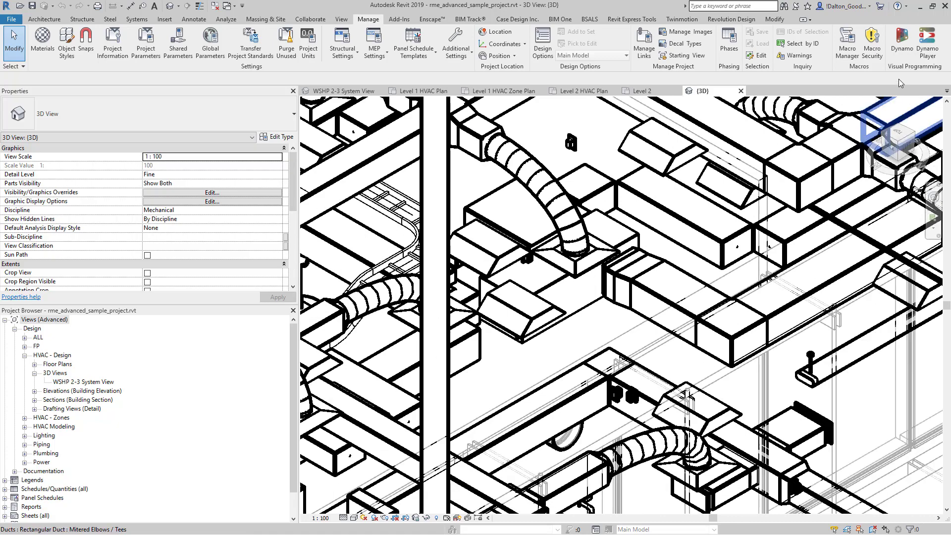
# Reopen the Warnings dialog from Manage > Inquiry.
pyautogui.click(800, 56)
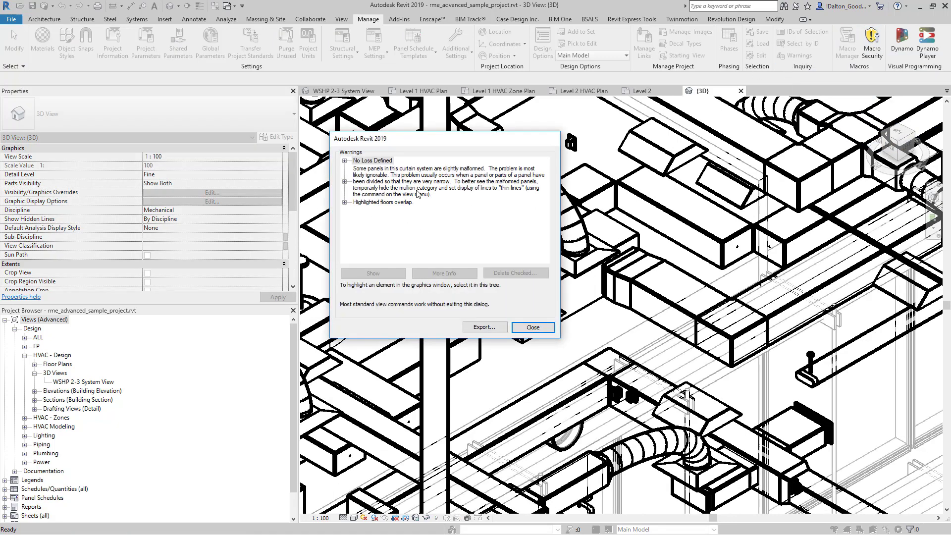